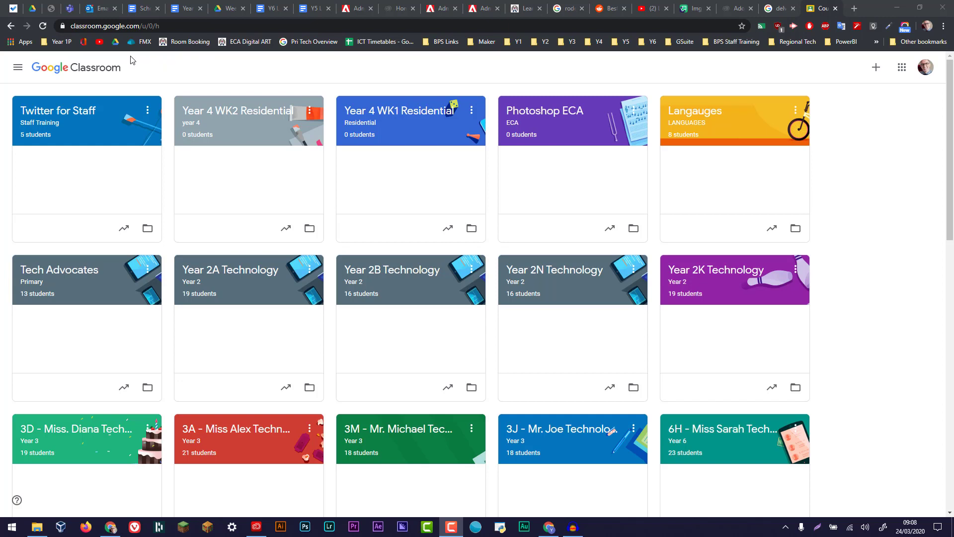
{"action": "left_click", "coordinate": [228, 73]}
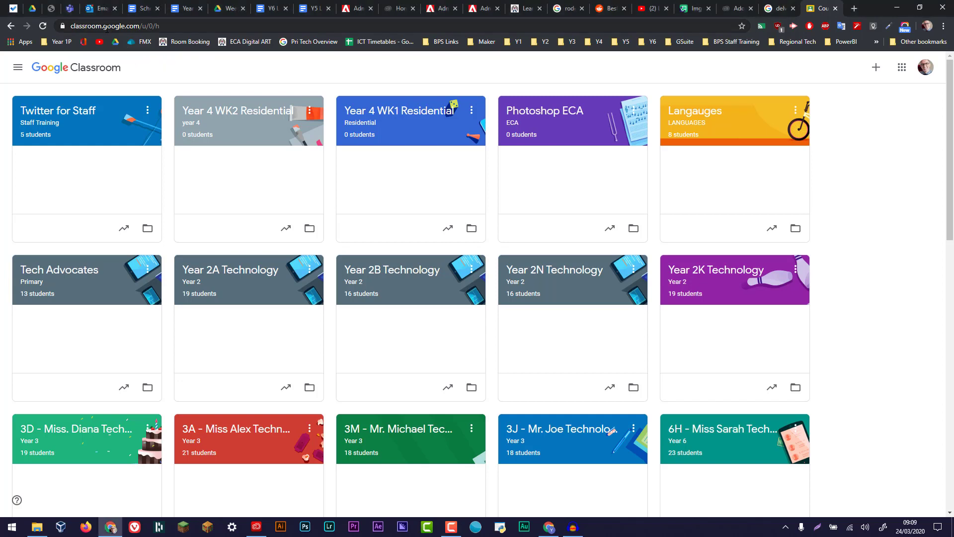
{"action": "double_click", "coordinate": [116, 26]}
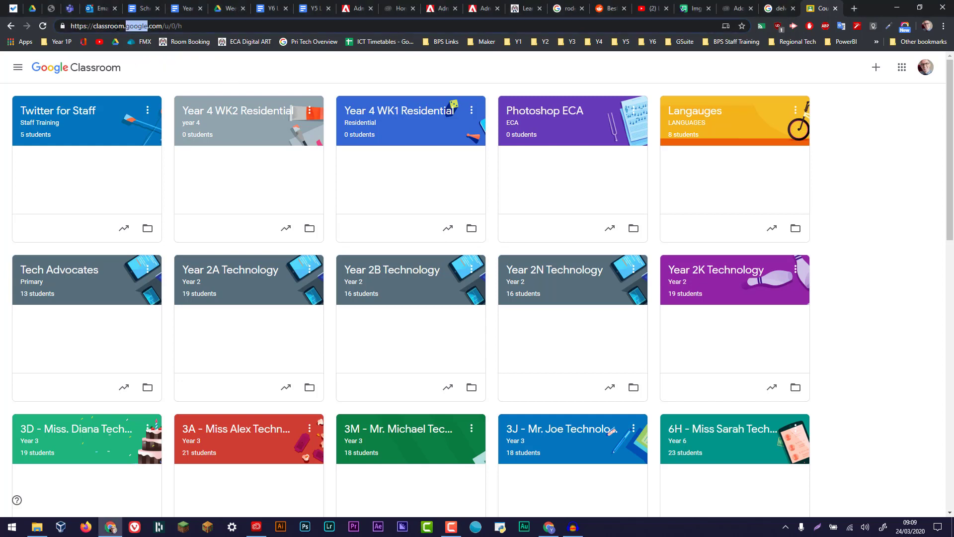
{"action": "left_click", "coordinate": [187, 63]}
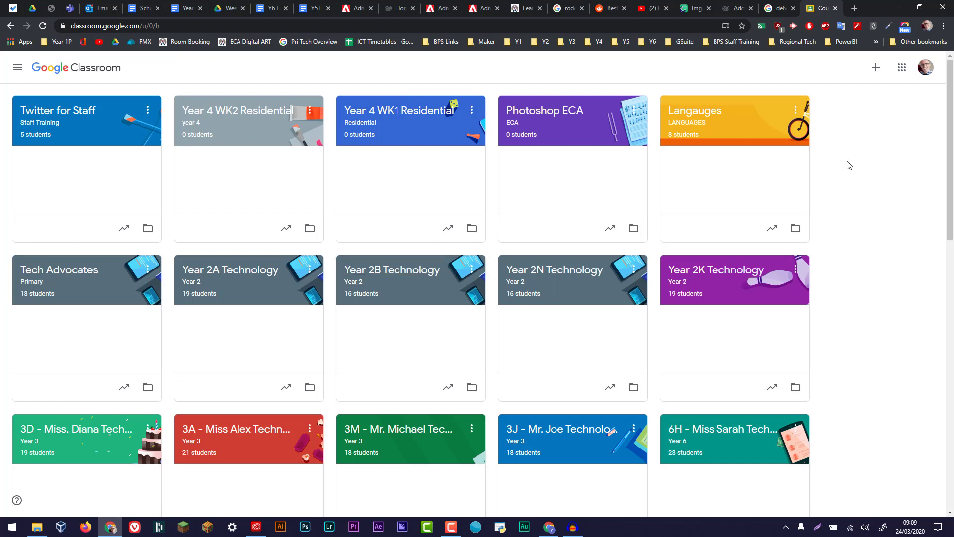
Look through the full list of classes in the main navigation, down to the archived classes and settings entries
{"action": "left_click", "coordinate": [17, 67]}
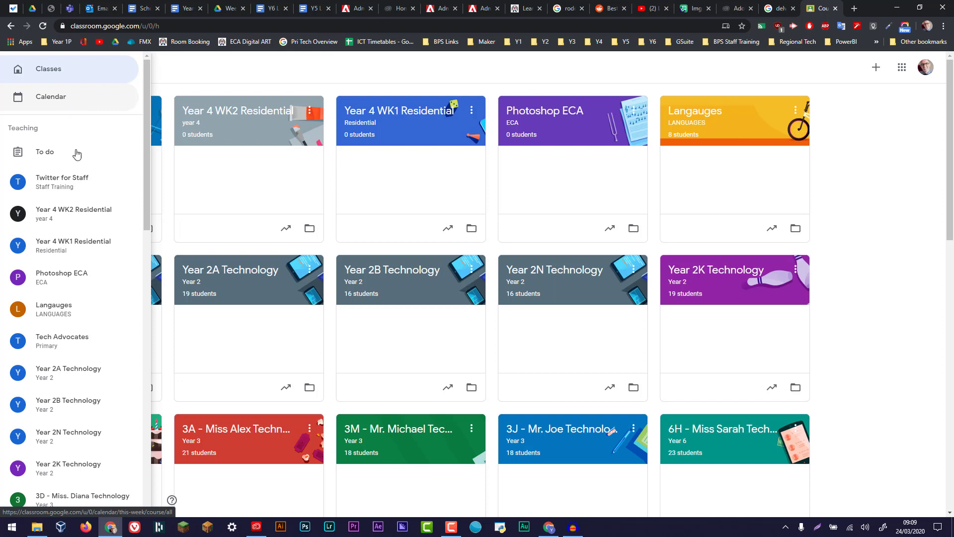
{"action": "scroll", "coordinate": [96, 311], "scroll_direction": "down", "scroll_amount": 15}
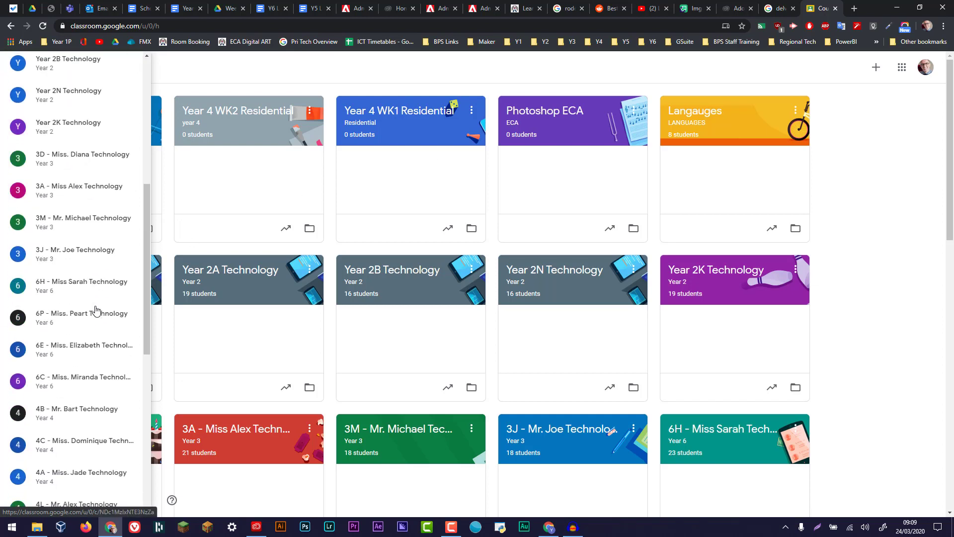
{"action": "scroll", "coordinate": [96, 310], "scroll_direction": "down", "scroll_amount": 1}
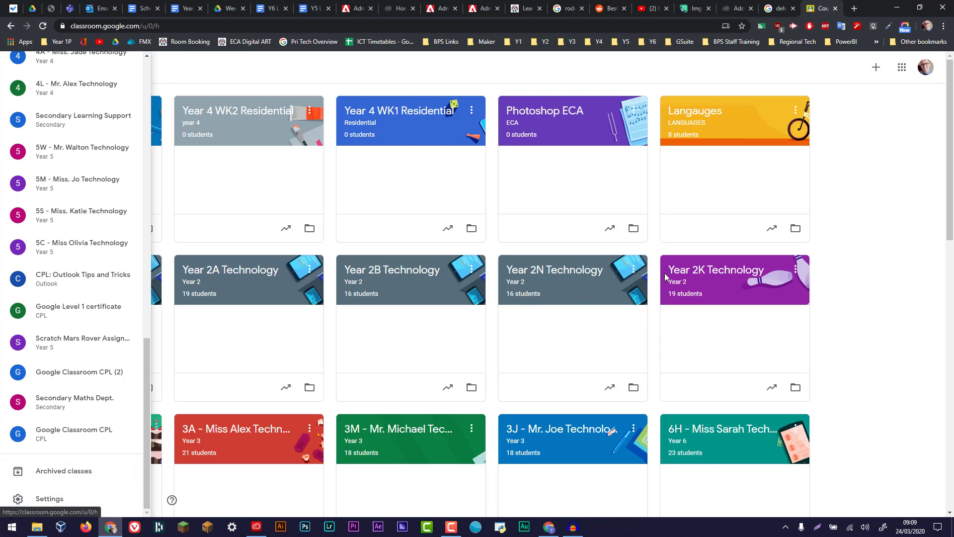
{"action": "left_click", "coordinate": [908, 200]}
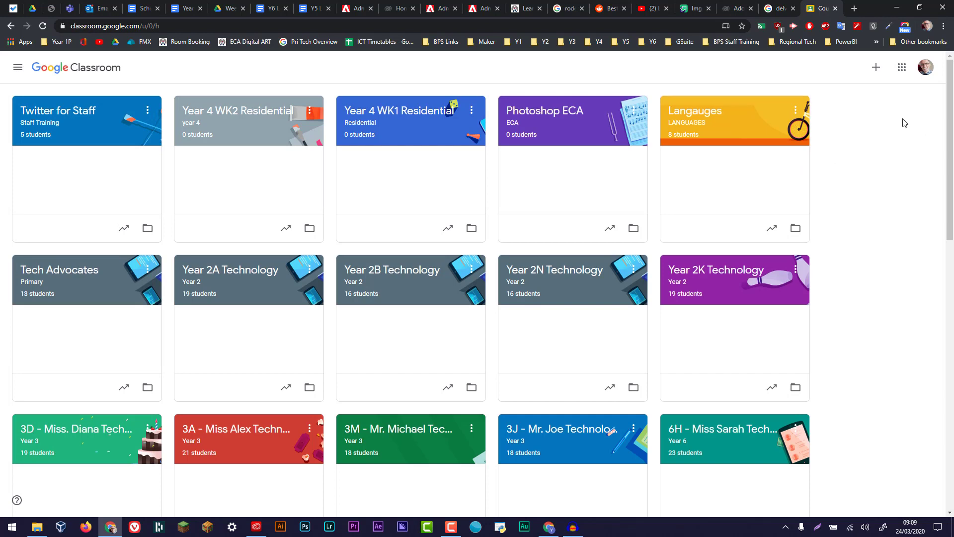
Create a class named Year 2 Tech with section Year 2, subject Tech and room 101
{"action": "left_click", "coordinate": [877, 70]}
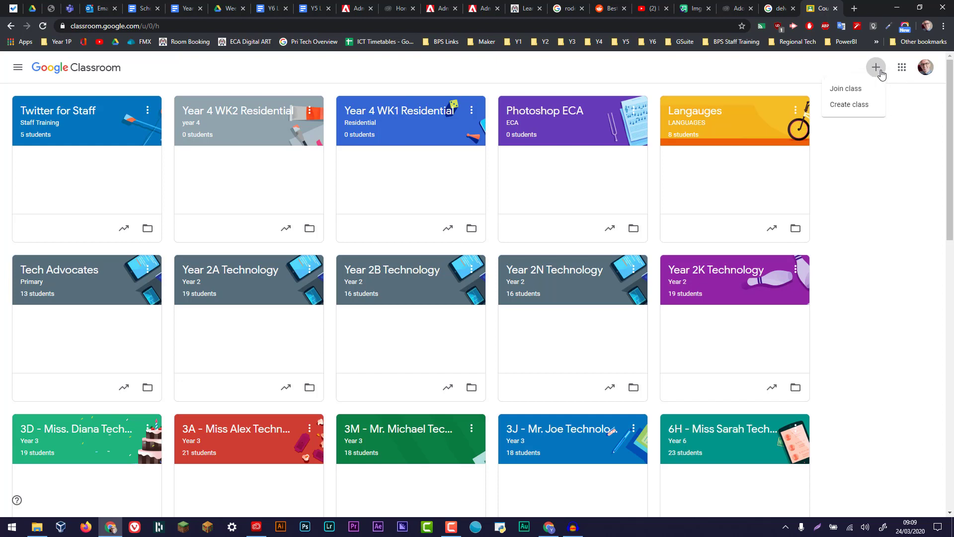
{"action": "left_click", "coordinate": [848, 106]}
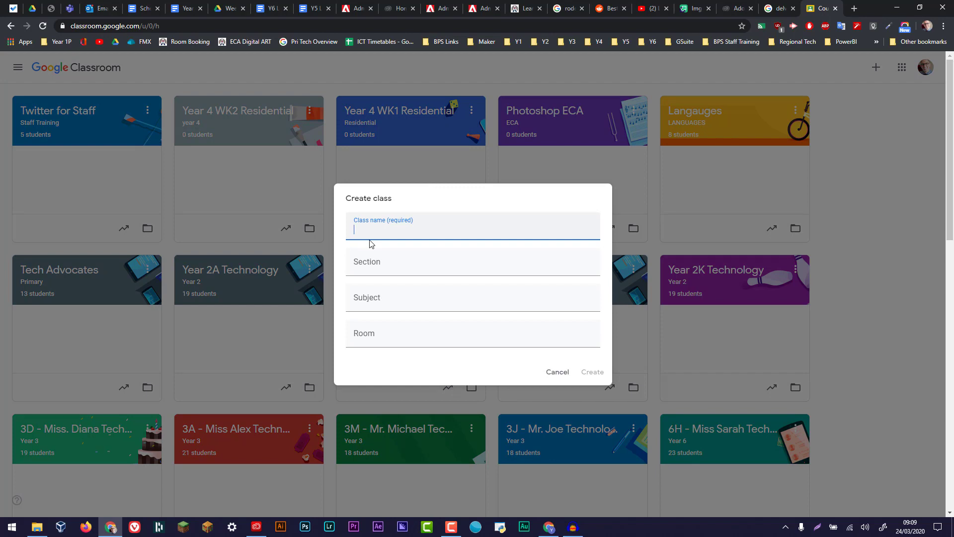
{"action": "type", "text": "Year 2 Tech"}
{"action": "left_click", "coordinate": [378, 268]}
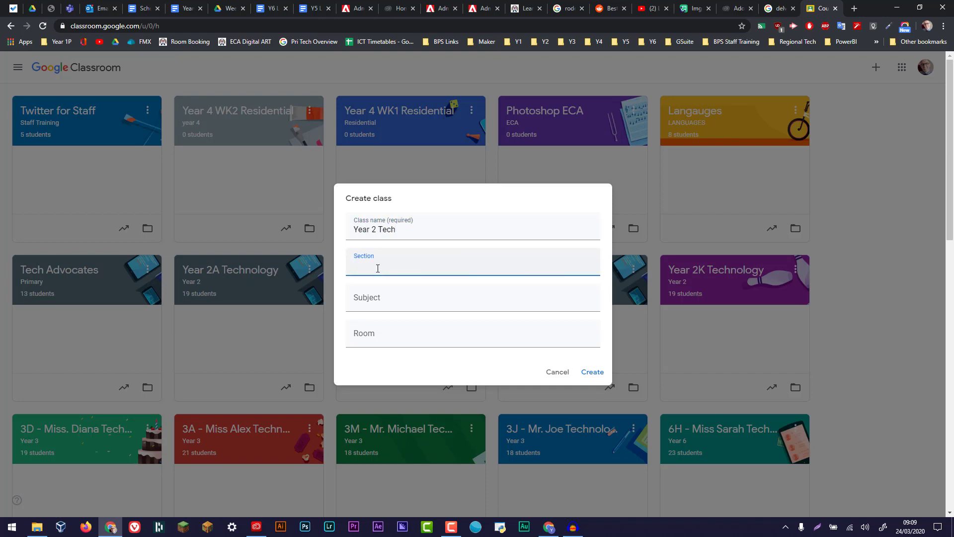
{"action": "type", "text": "Year 2"}
{"action": "left_click", "coordinate": [374, 297]}
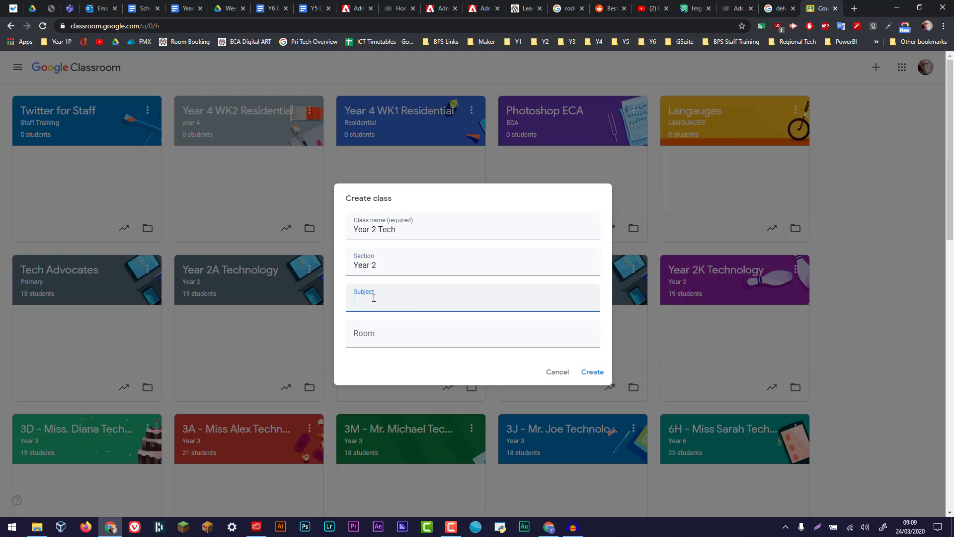
{"action": "type", "text": "Tech"}
{"action": "left_click", "coordinate": [366, 335]}
{"action": "type", "text": "101"}
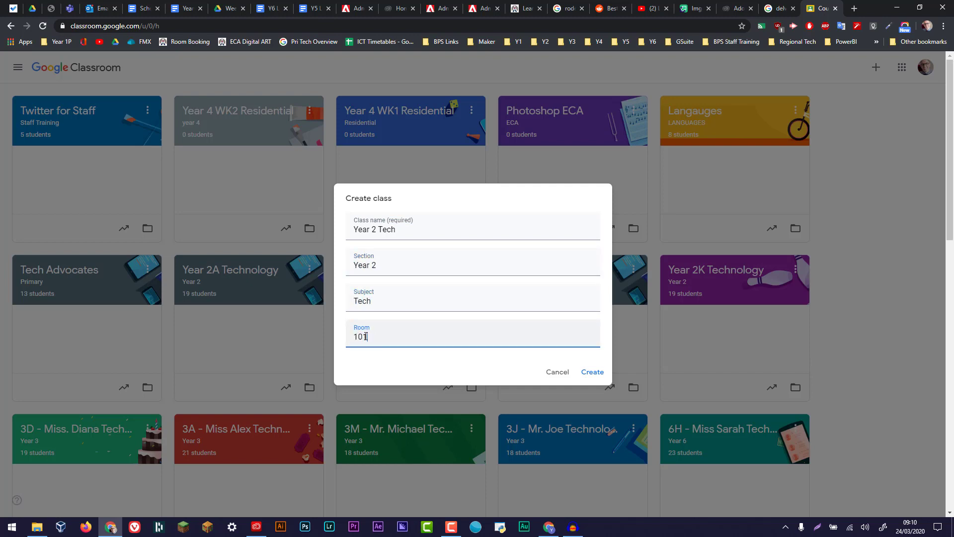
{"action": "left_click", "coordinate": [589, 374]}
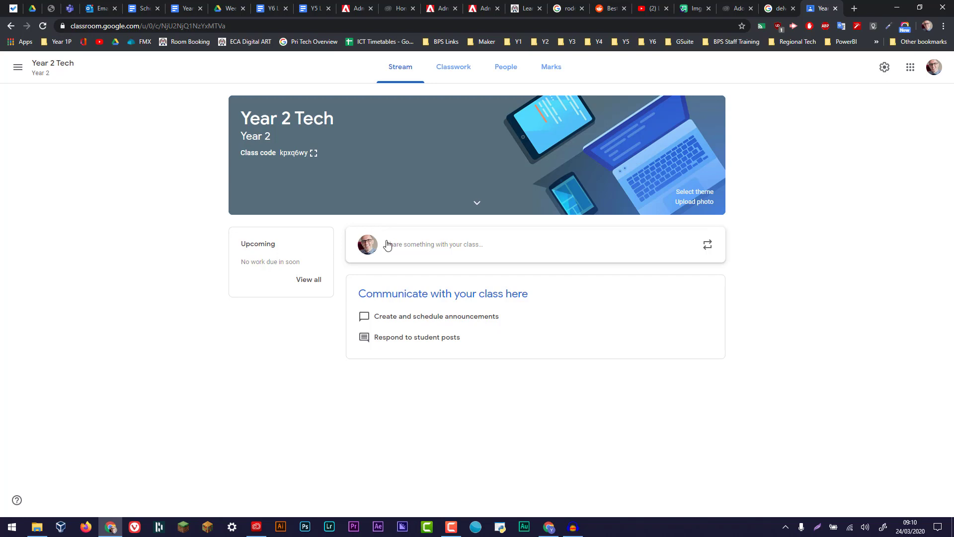
Display the new class's code enlarged and in full screen, and close the display
{"action": "left_click", "coordinate": [315, 155]}
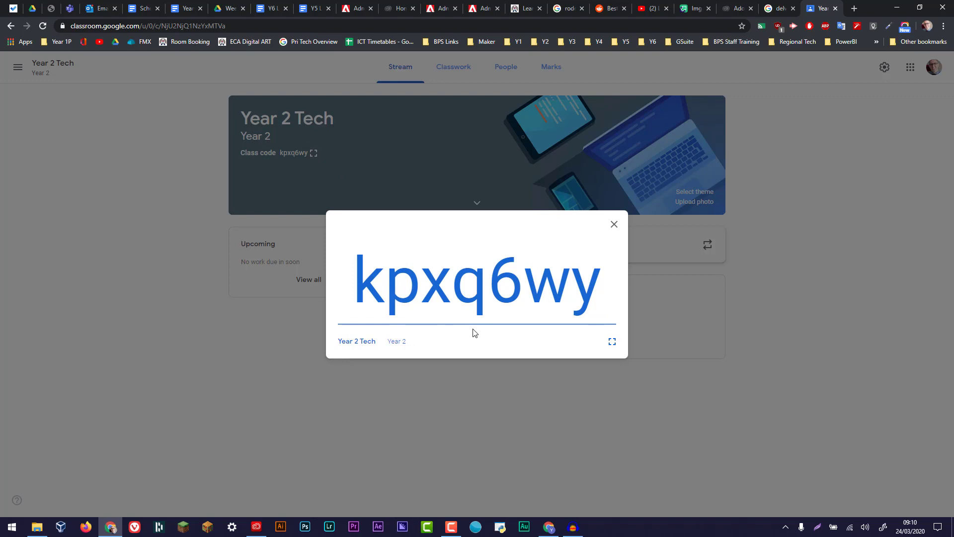
{"action": "left_click", "coordinate": [613, 343]}
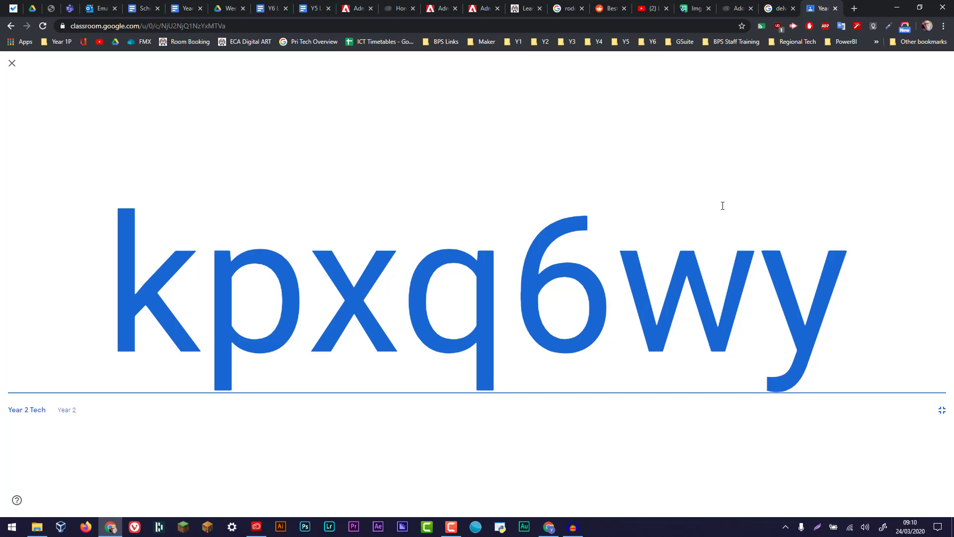
{"action": "left_click", "coordinate": [12, 63]}
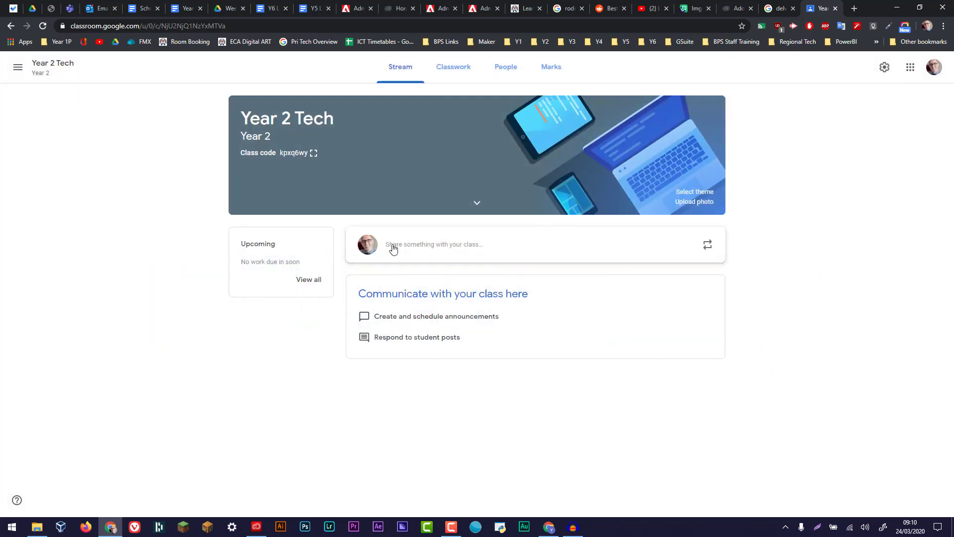
Copy the class code from the Year 2 Tech class banner
{"action": "double_click", "coordinate": [300, 153]}
{"action": "key", "text": "ctrl+c"}
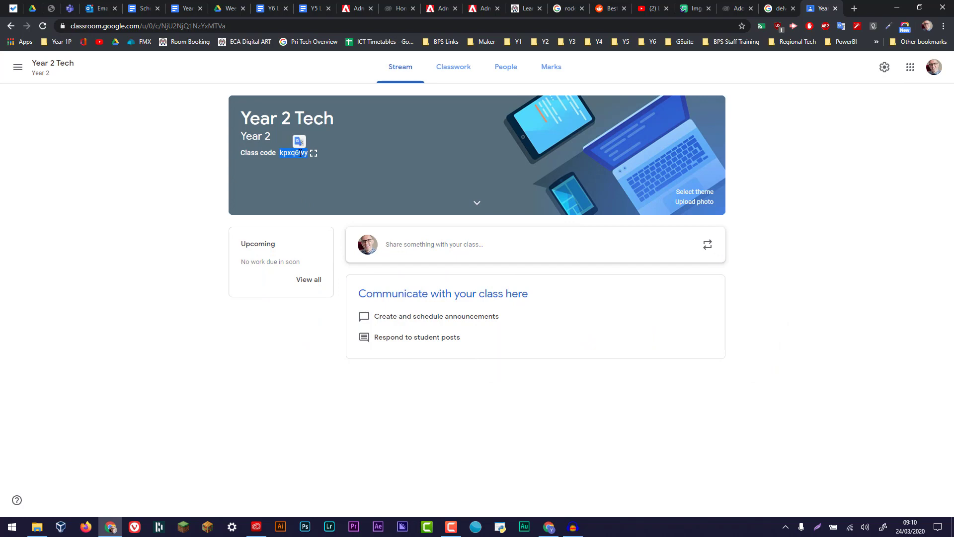
{"action": "left_click", "coordinate": [367, 161]}
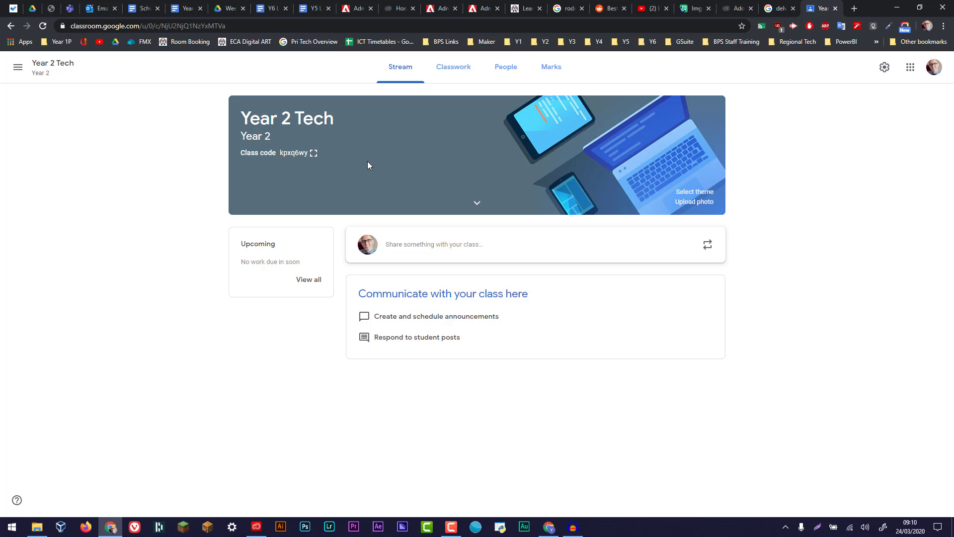
Switch to the student's Chrome window and dismiss the open Join class dialog
{"action": "key", "text": "alt+Tab"}
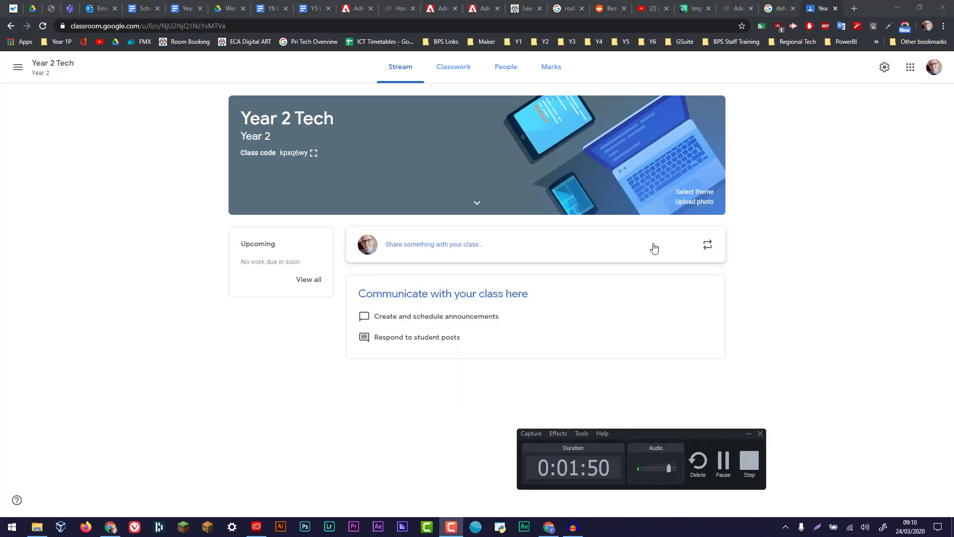
{"action": "key", "text": "alt+Tab"}
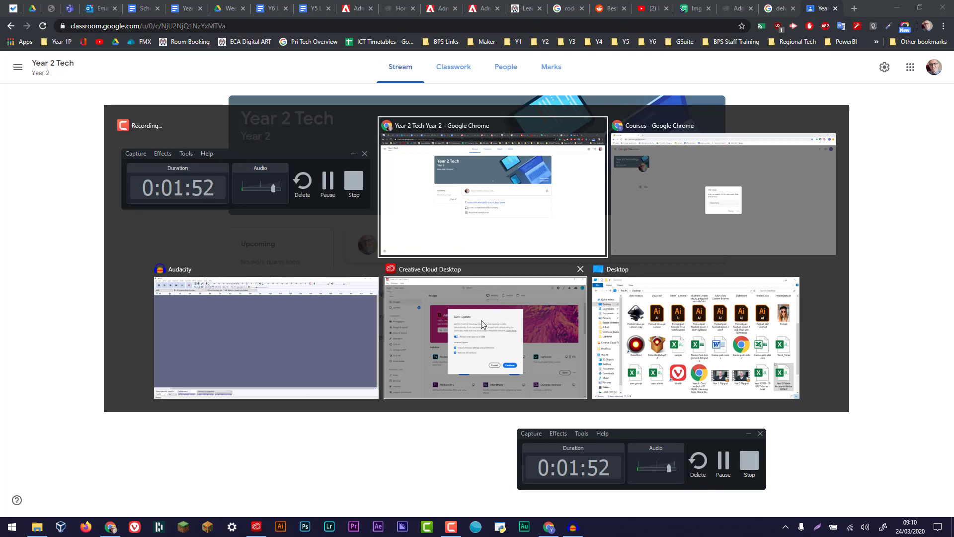
{"action": "left_click", "coordinate": [646, 223]}
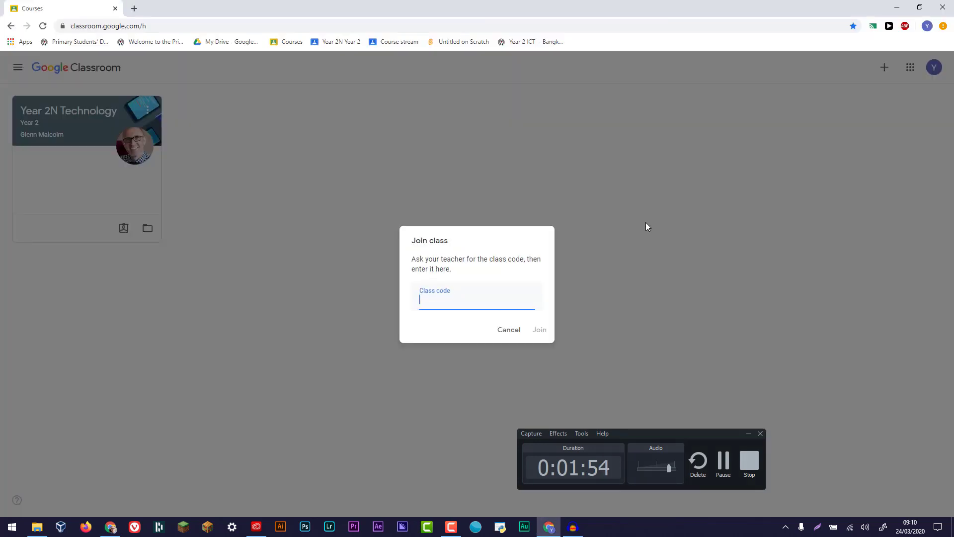
{"action": "left_click", "coordinate": [508, 332]}
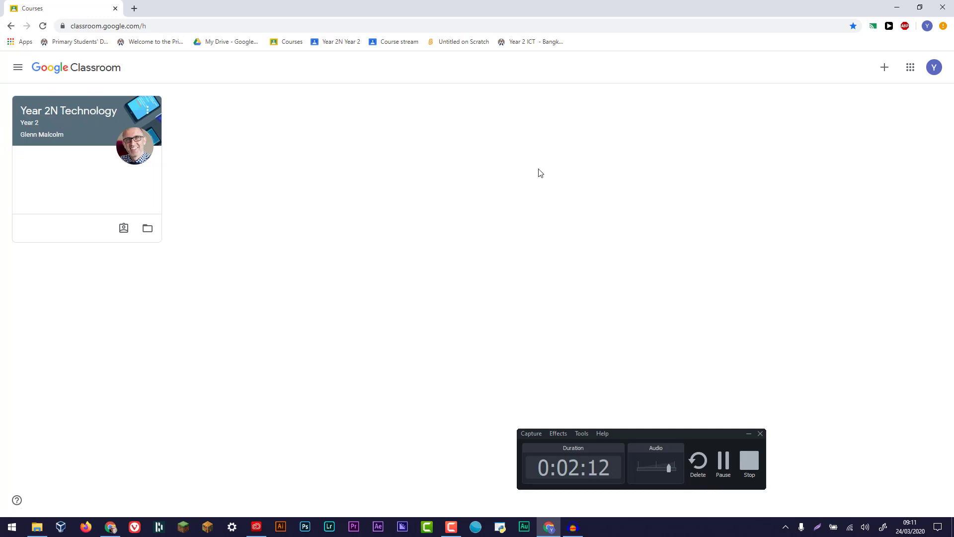
Join the class as the student by pasting the copied class code, and check the list of enrolled classes
{"action": "left_click", "coordinate": [886, 72]}
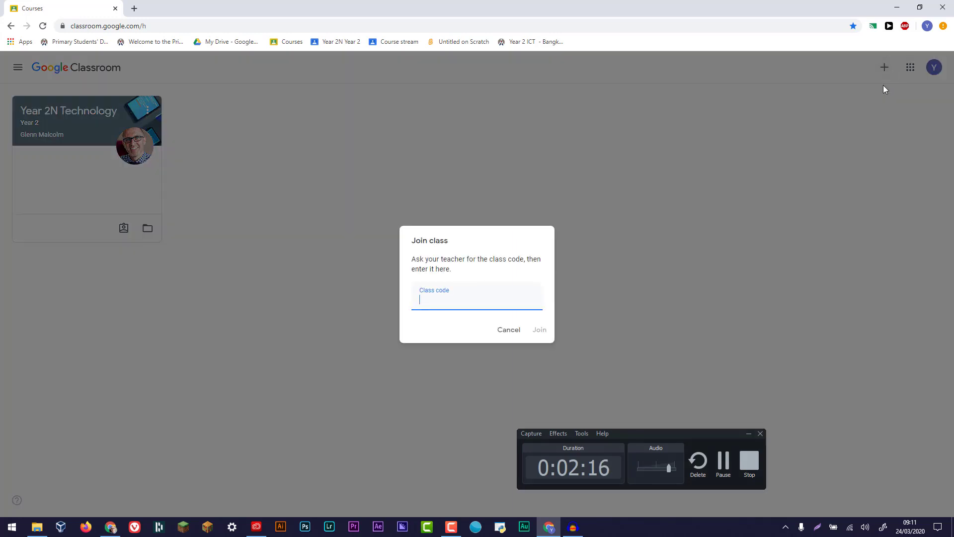
{"action": "key", "text": "ctrl+v"}
{"action": "left_click", "coordinate": [542, 336]}
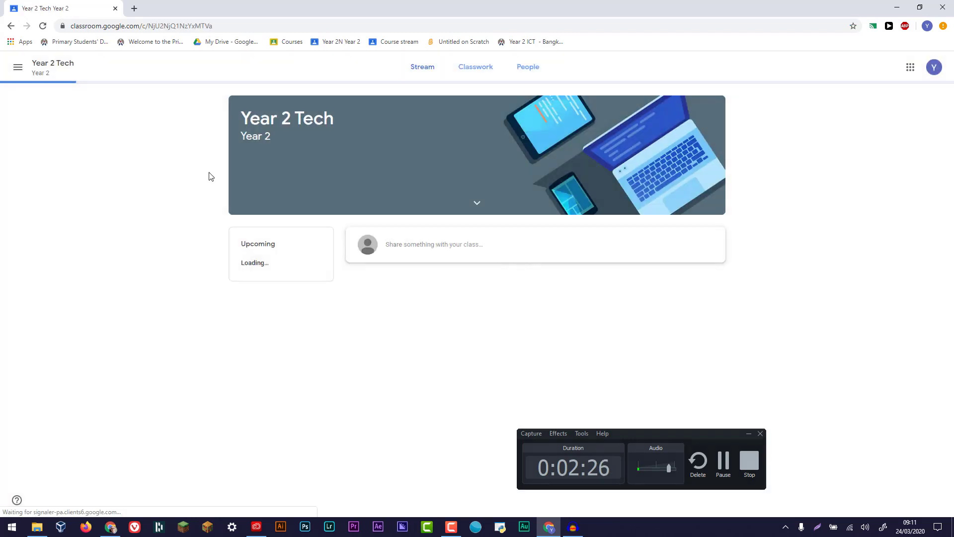
{"action": "left_click", "coordinate": [20, 70]}
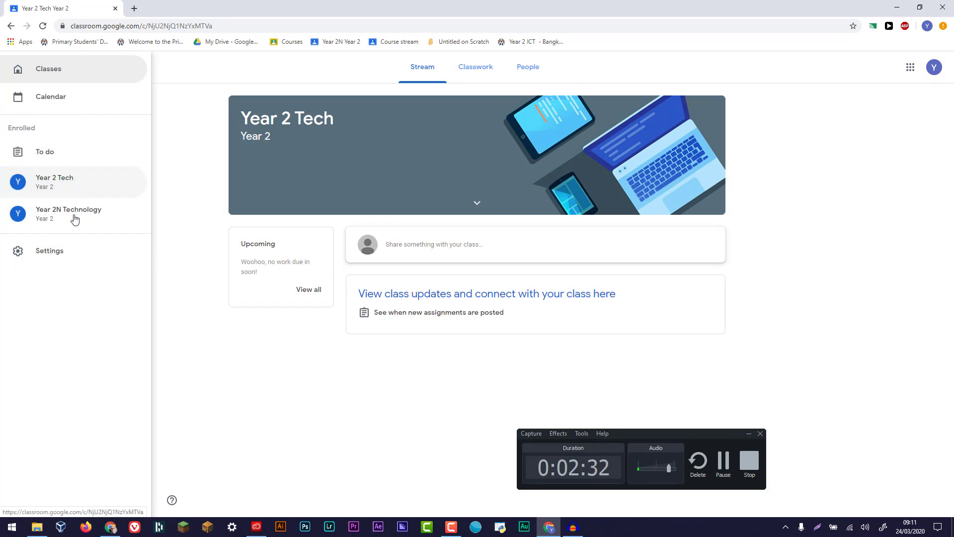
{"action": "left_click", "coordinate": [168, 289]}
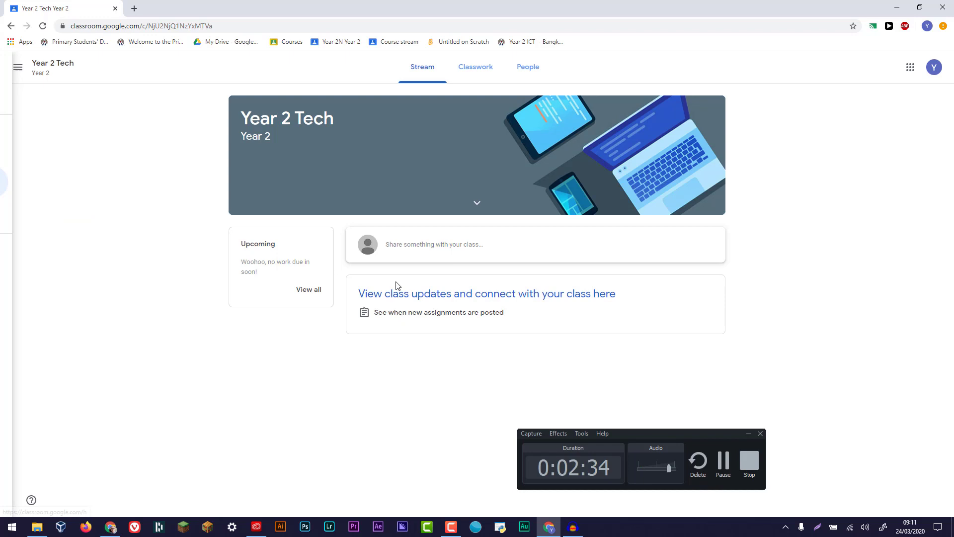
Post a short "Hi" greeting addressed to the teacher by name in the class stream, and view the class's people list
{"action": "left_click", "coordinate": [439, 258]}
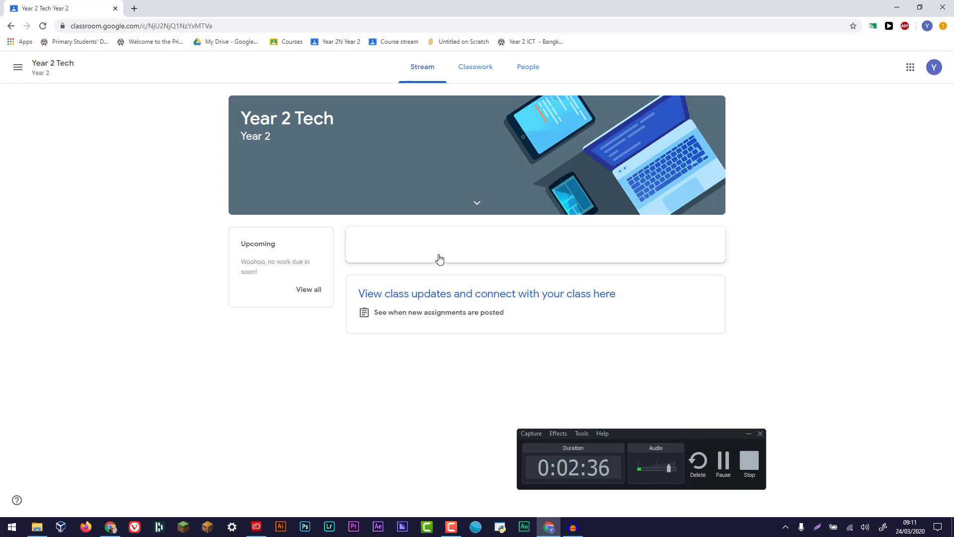
{"action": "type", "text": "Hi "}
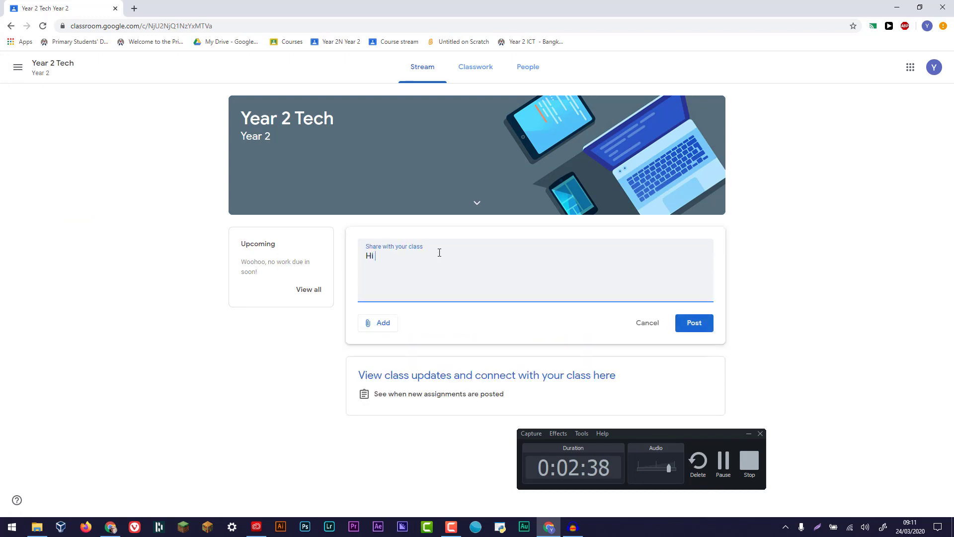
{"action": "type", "text": "Mr, GLwenn"}
{"action": "key", "text": "BackSpace"}
{"action": "type", "text": "wn"}
{"action": "key", "text": "BackSpace"}
{"action": "key", "text": "BackSpace"}
{"action": "key", "text": "BackSpace"}
{"action": "type", "text": "lwnn"}
{"action": "key", "text": "BackSpace"}
{"action": "key", "text": "BackSpace"}
{"action": "key", "text": "BackSpace"}
{"action": "left_click", "coordinate": [694, 328]}
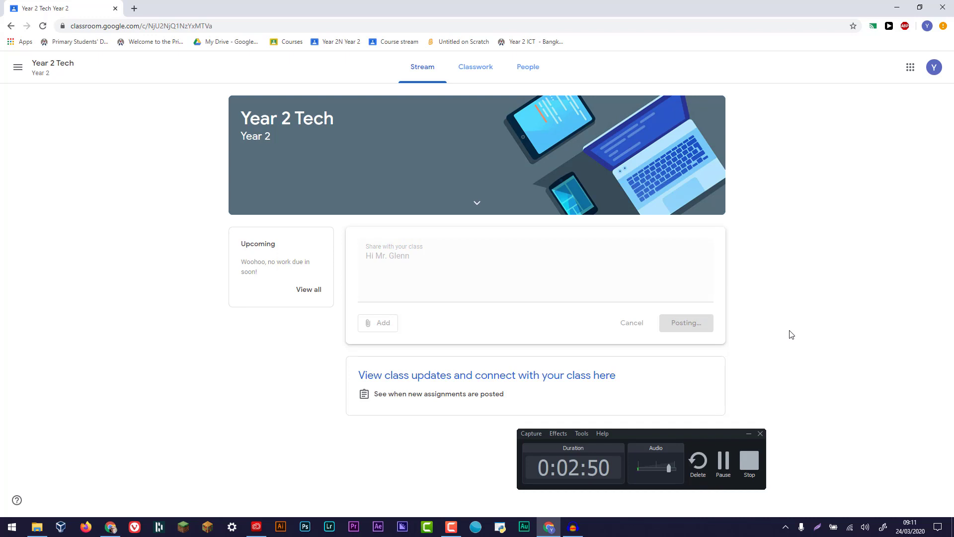
{"action": "left_click", "coordinate": [539, 72]}
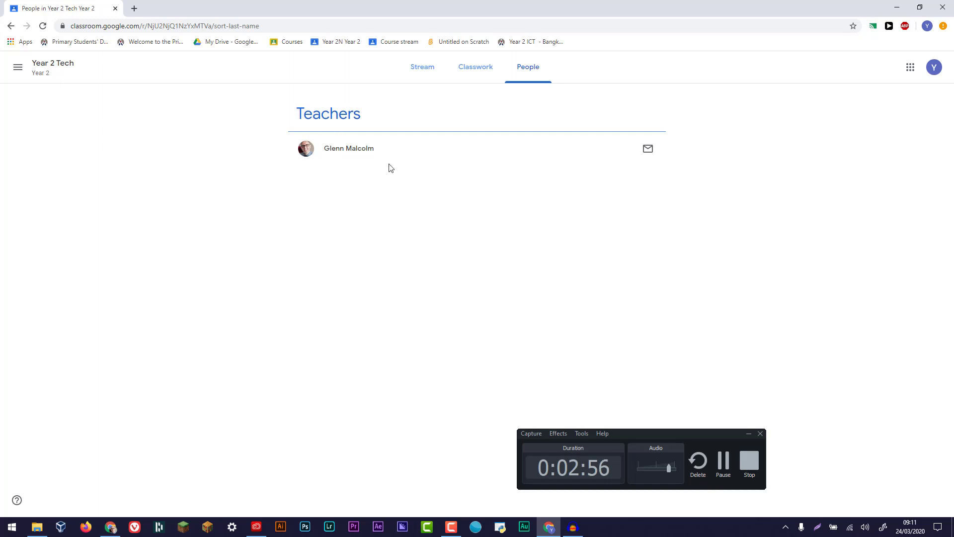
Switch to the teacher's Chrome window and show the updated Year 2 Tech stream
{"action": "key", "text": "alt+Tab"}
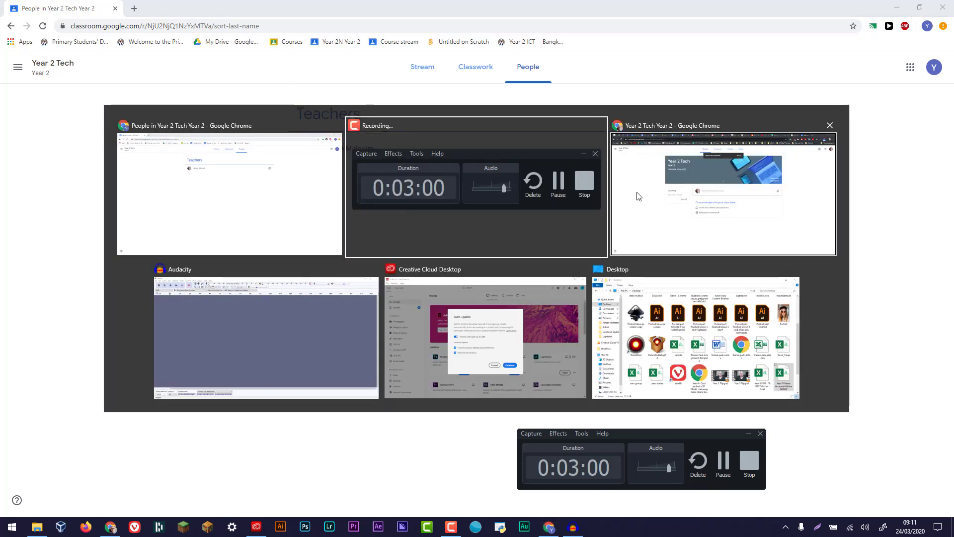
{"action": "left_click", "coordinate": [675, 189]}
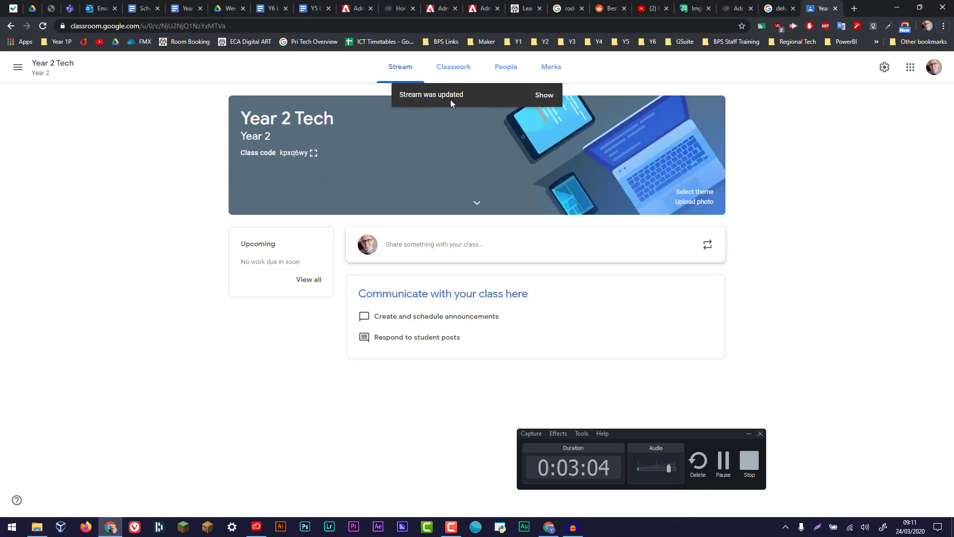
{"action": "left_click", "coordinate": [545, 95]}
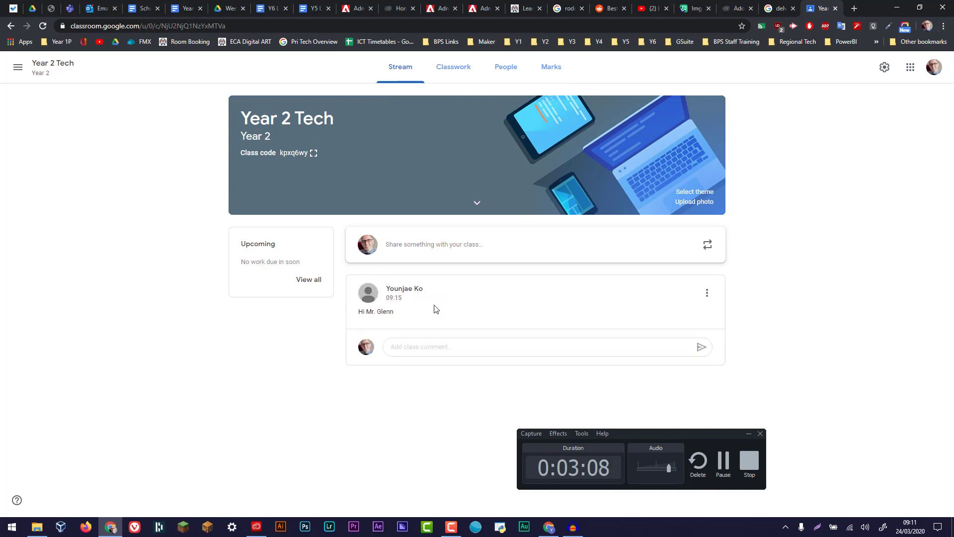
Post a class comment under the student's greeting that thanks the student by first name
{"action": "left_click", "coordinate": [422, 344]}
{"action": "type", "text": "Thnak"}
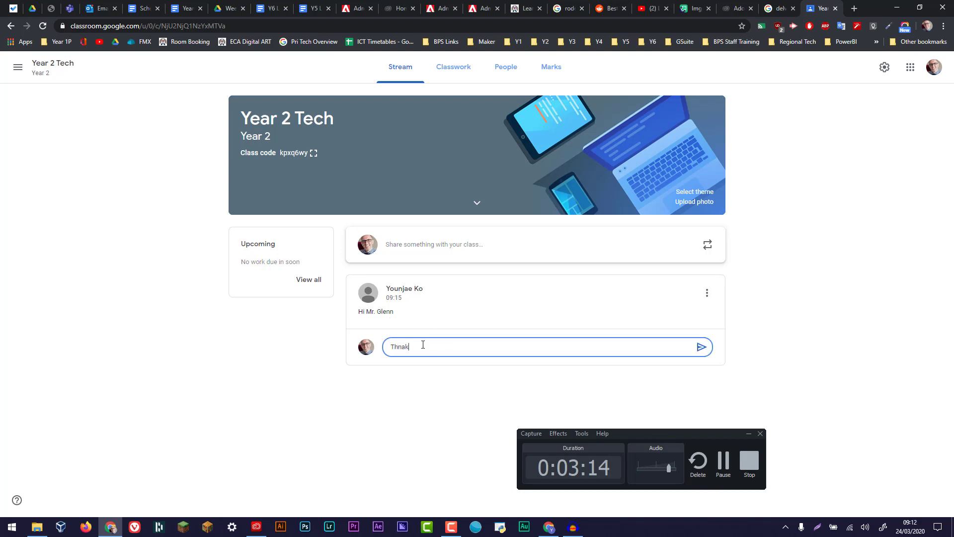
{"action": "type", "text": " you so"}
{"action": "key", "text": "Return"}
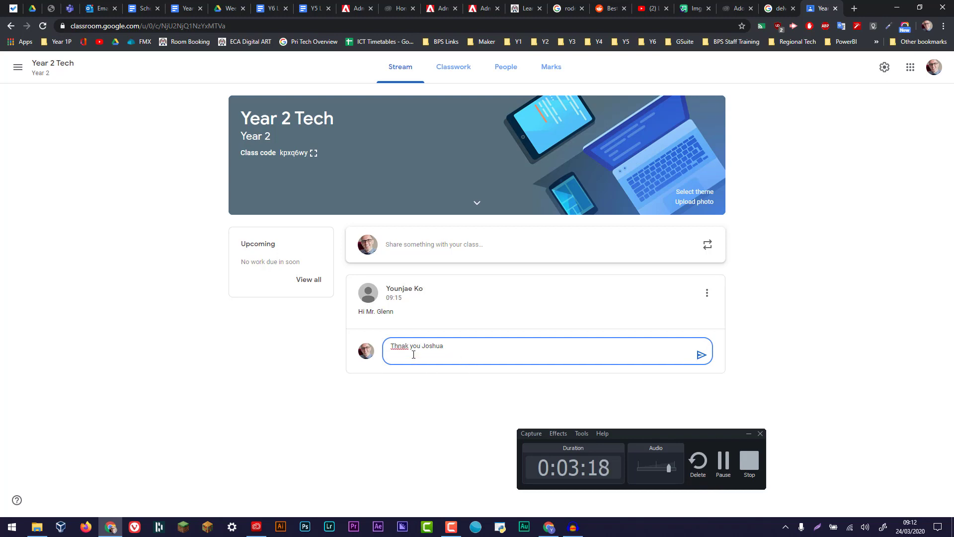
{"action": "left_click", "coordinate": [701, 356]}
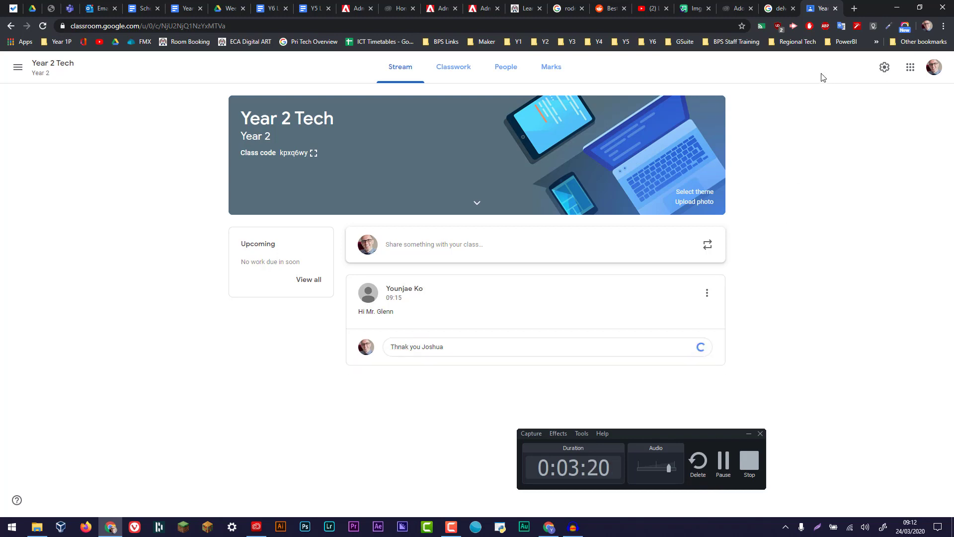
Switch to the student's Chrome window and reload the Year 2 Tech stream to check for the teacher's comment
{"action": "key", "text": "alt+Tab"}
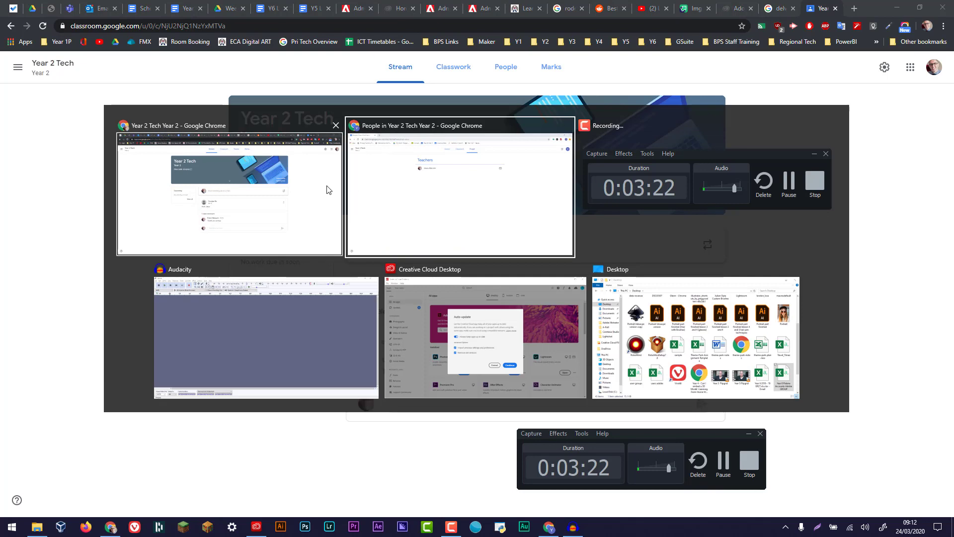
{"action": "left_click", "coordinate": [415, 187]}
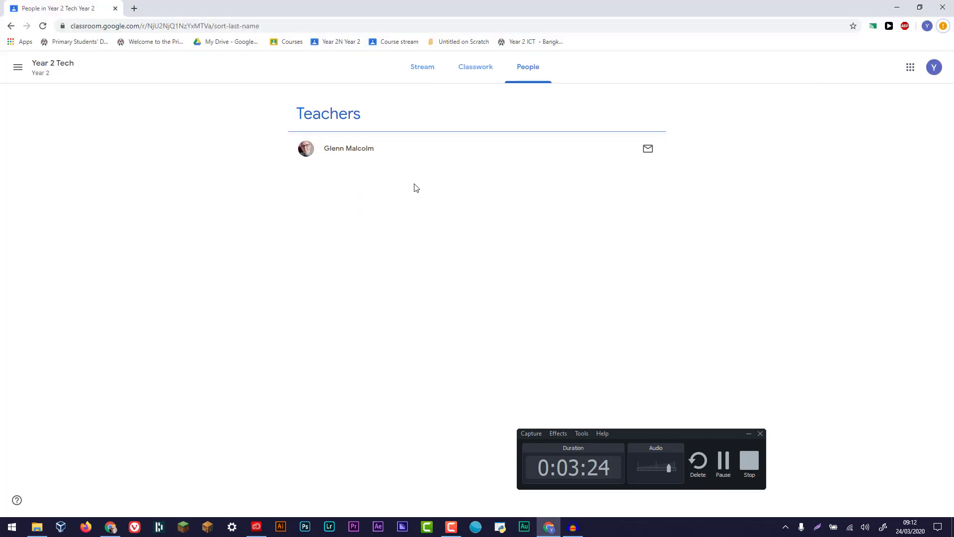
{"action": "left_click", "coordinate": [425, 77]}
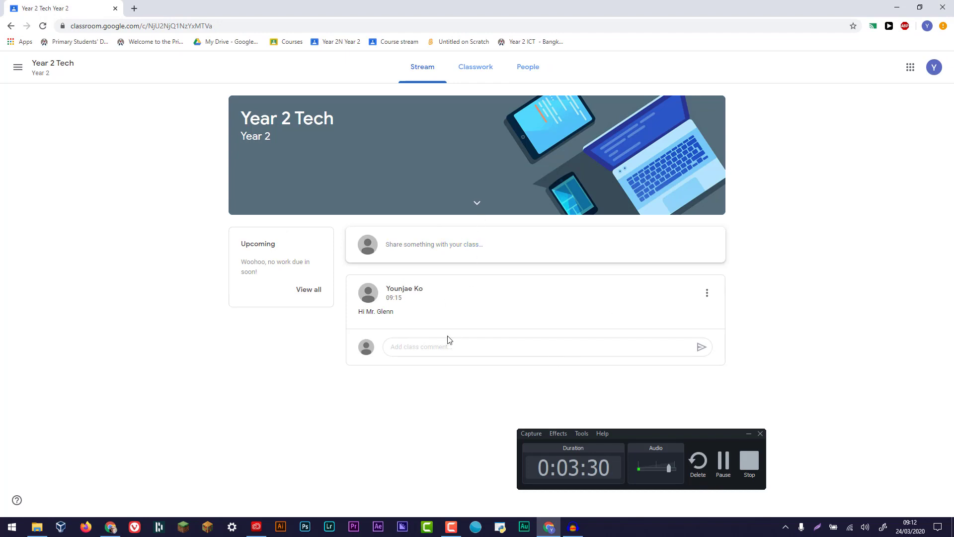
{"action": "left_click", "coordinate": [43, 26]}
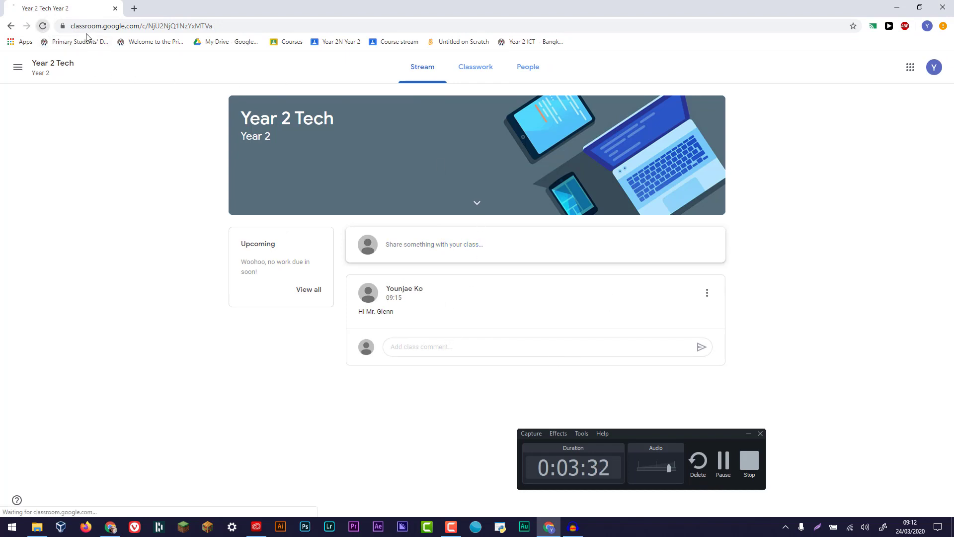